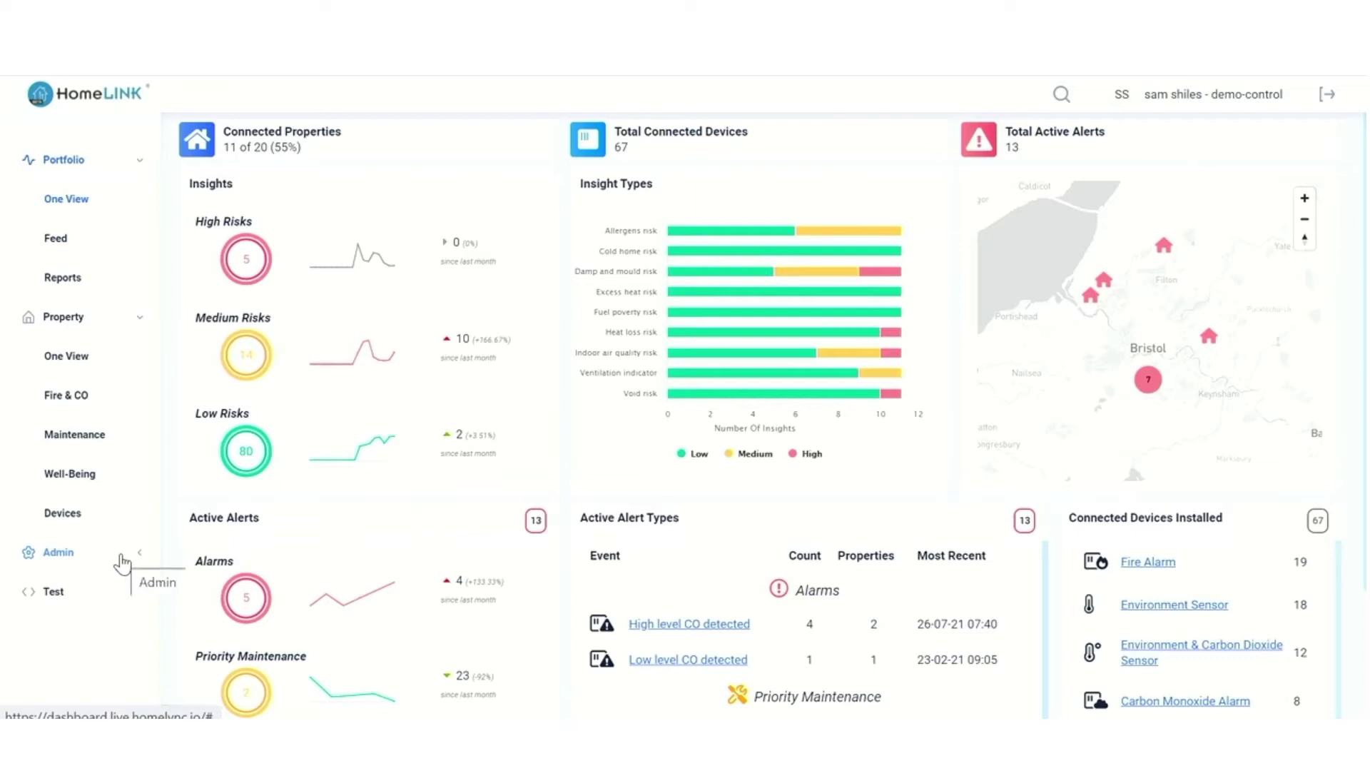
# From Admin > Notifications, start a new notification definition on the Notification Setup page.
pyautogui.click(121, 562)
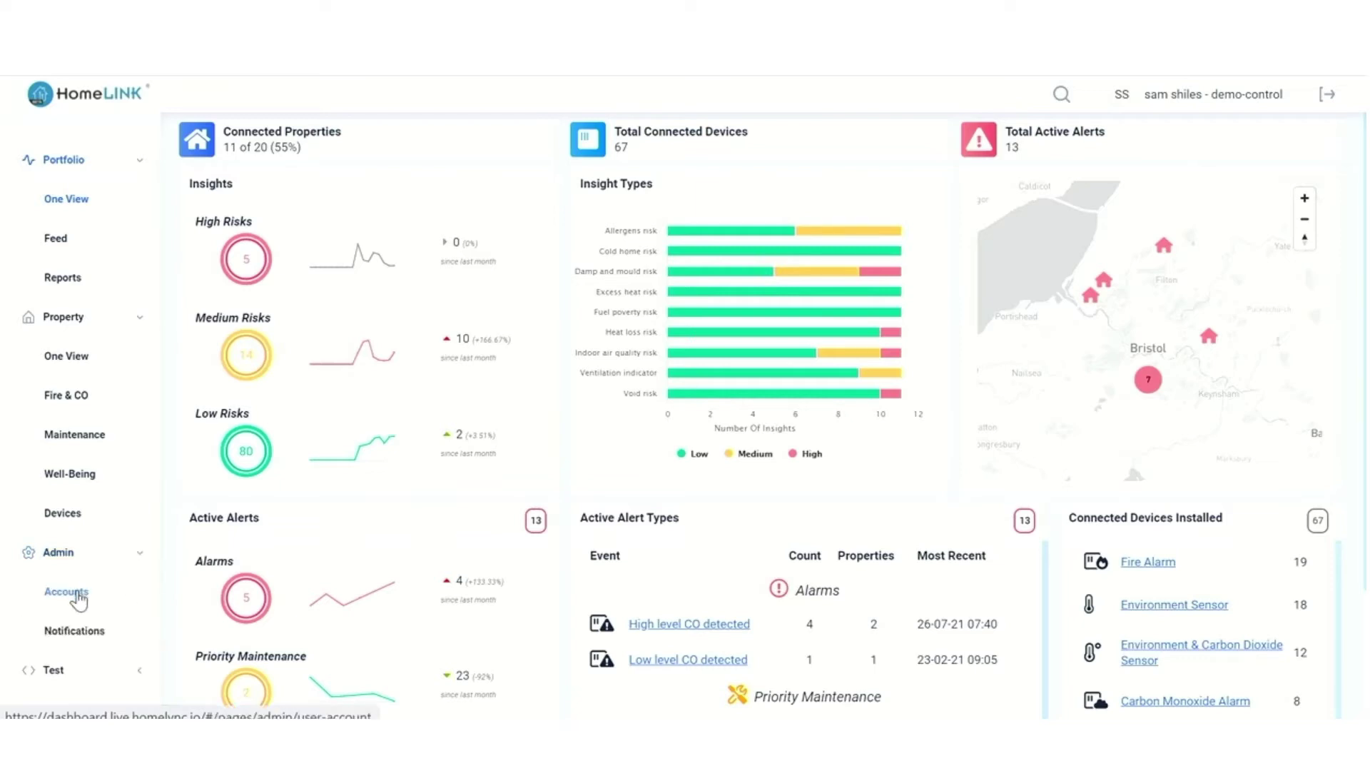
pyautogui.click(70, 633)
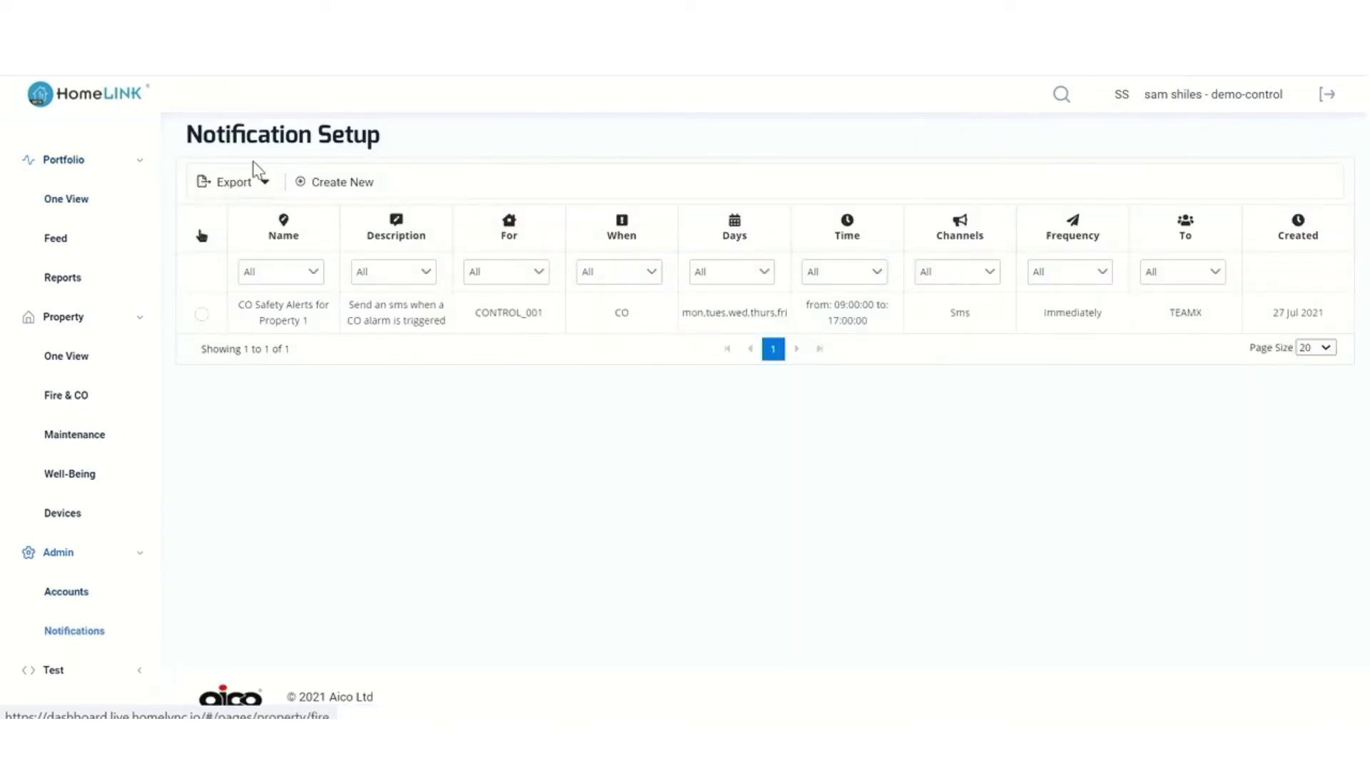
pyautogui.click(332, 184)
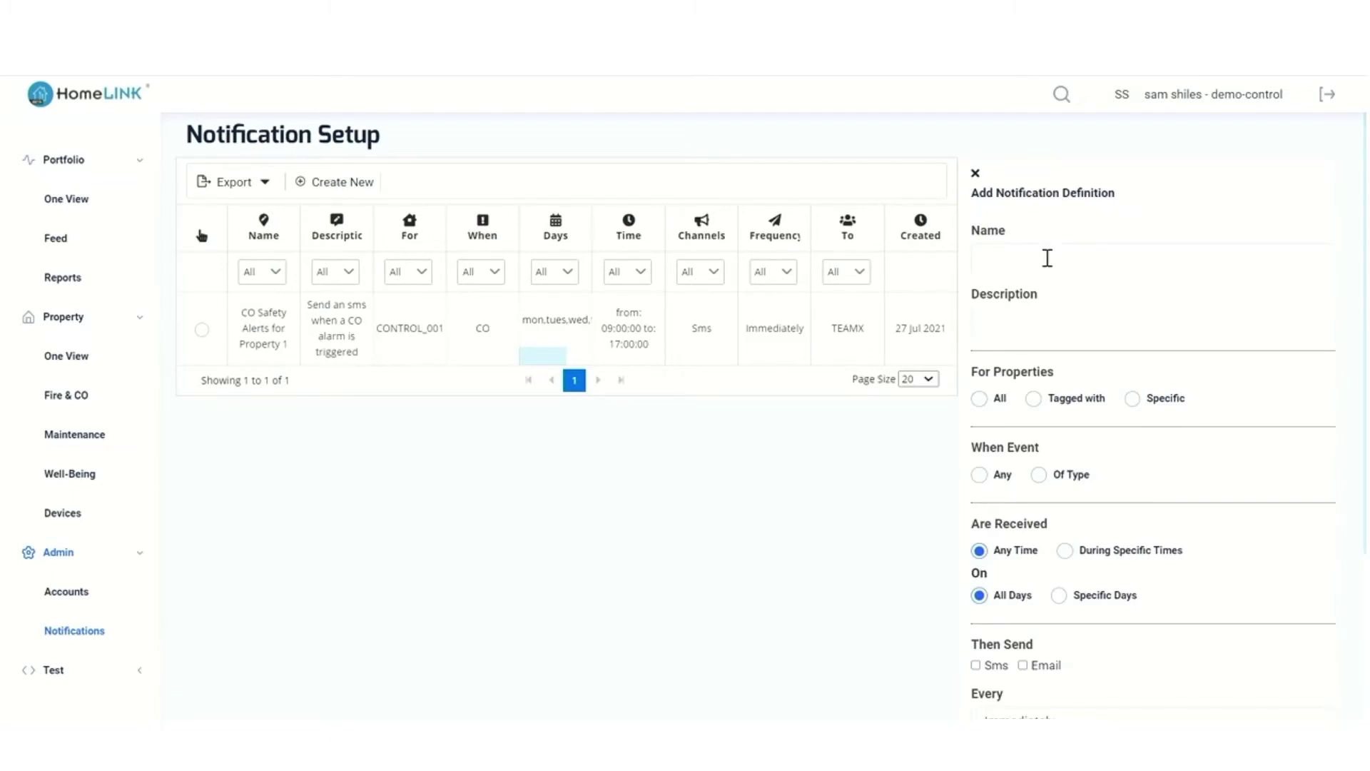
# Enter name 'Fire Safety Alerts' and description 'Fire Safety Alerts for Property x'.
pyautogui.click(1047, 258)
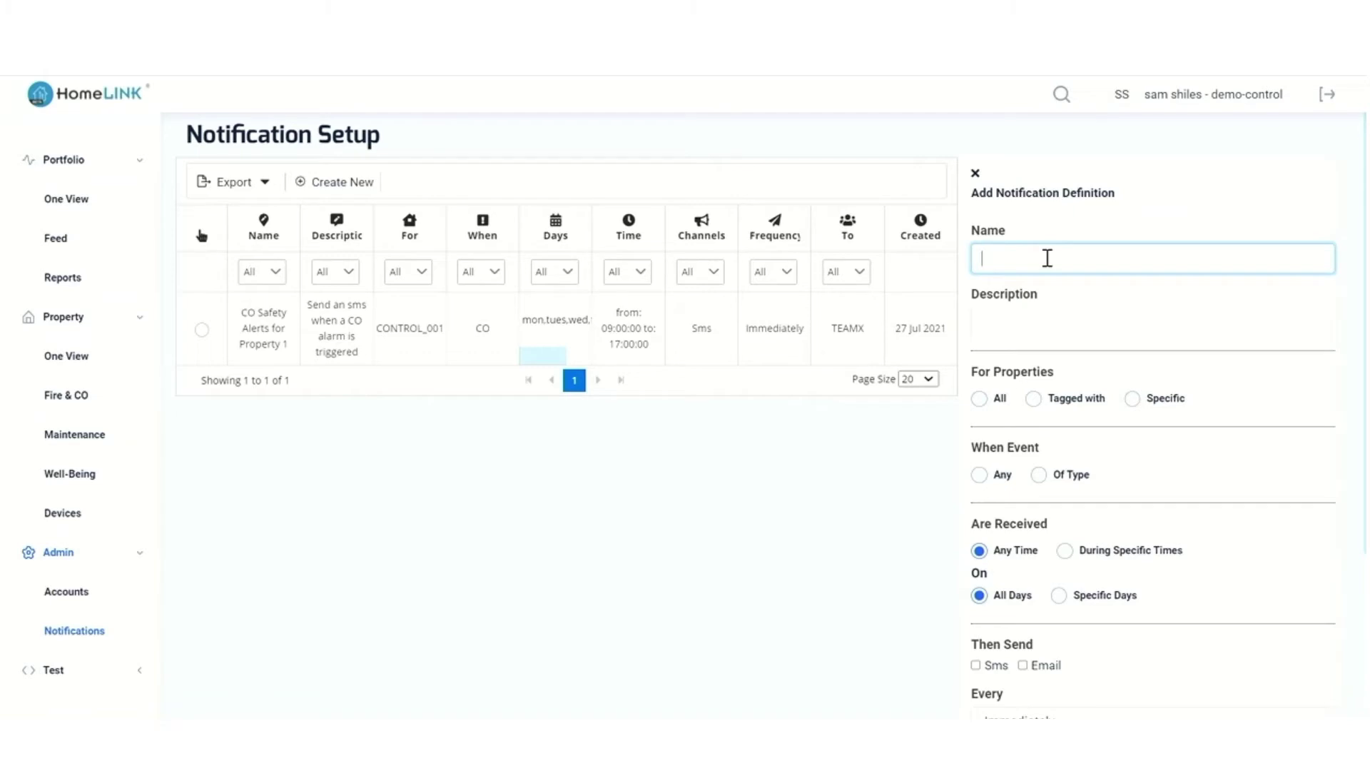
pyautogui.write('Fire S')
pyautogui.write('afety Al')
pyautogui.write('errt')
pyautogui.press('BackSpace')
pyautogui.press('BackSpace')
pyautogui.write('ts')
pyautogui.press('Tab')
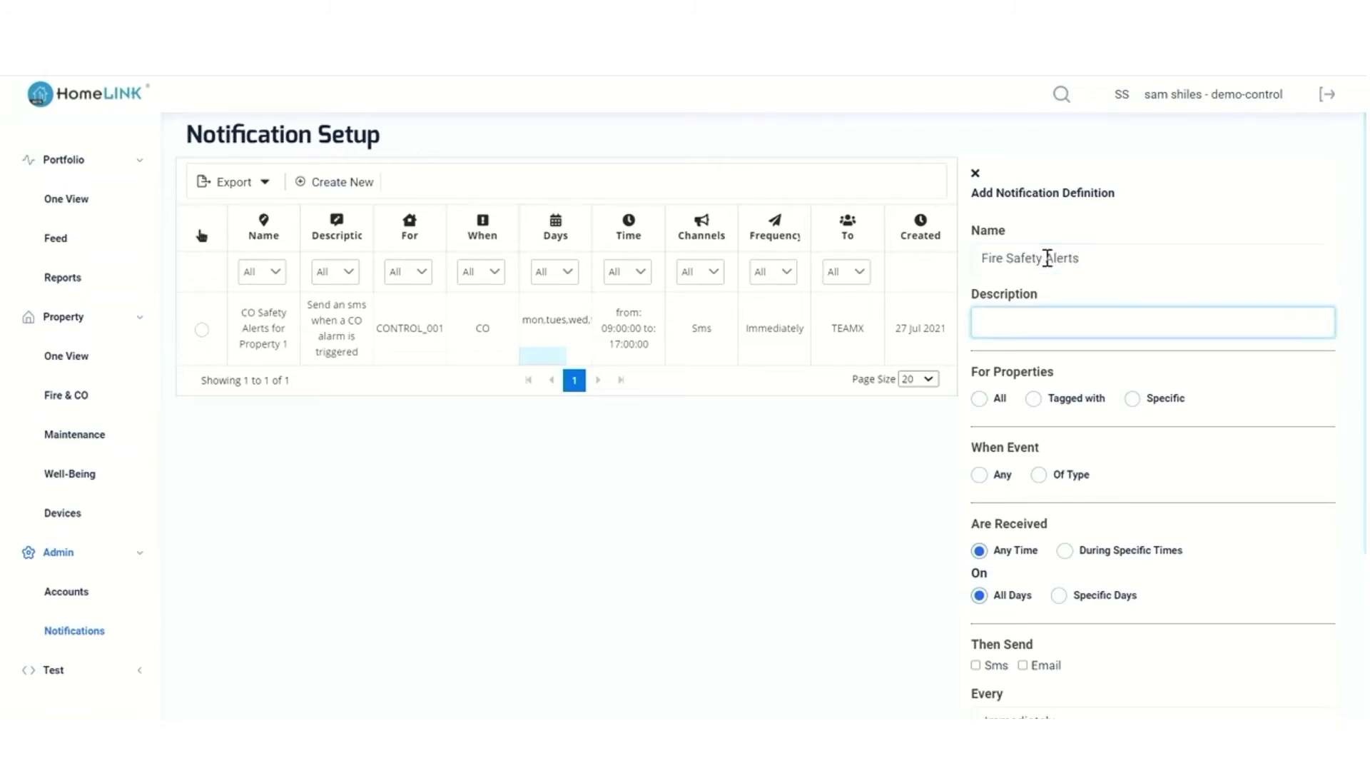
pyautogui.write('Fire Saf')
pyautogui.write('ety Alert')
pyautogui.write('s for Proper')
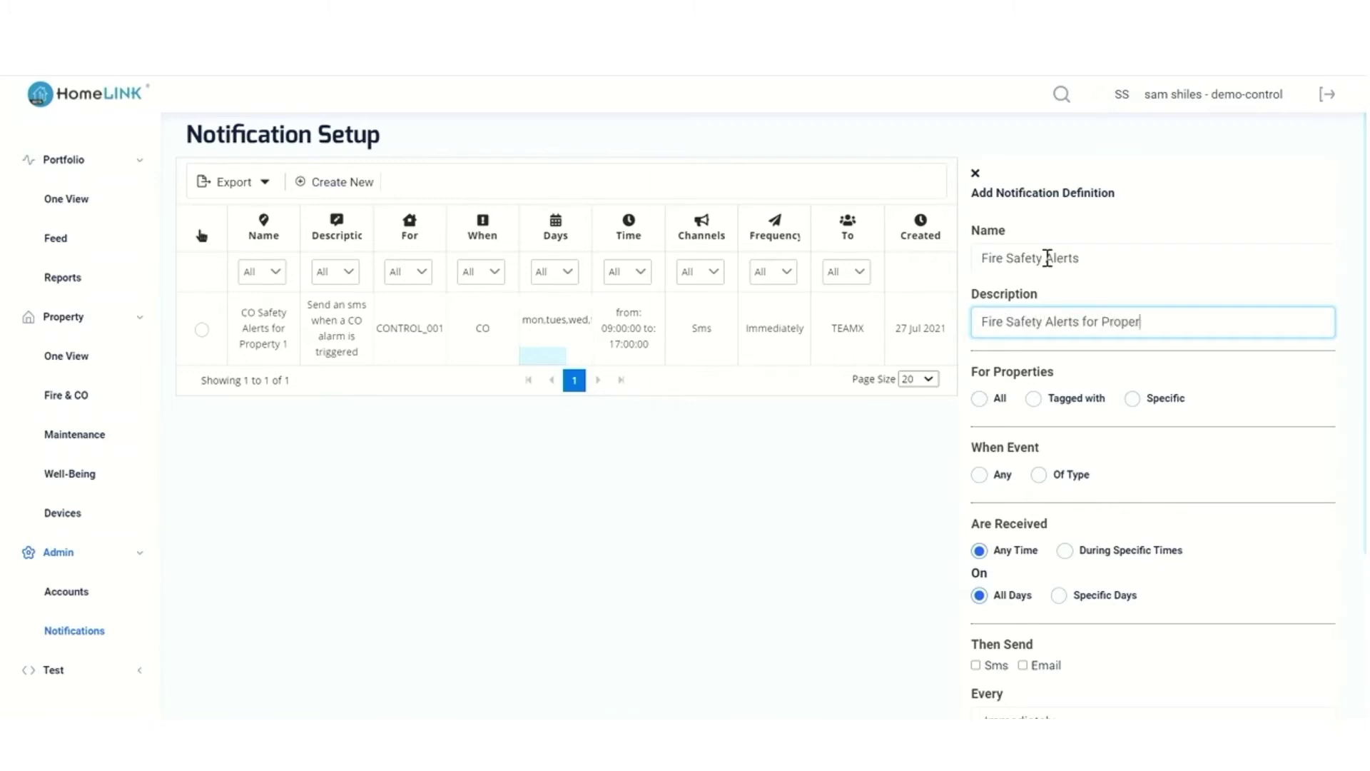
pyautogui.write('ty x')
# Target properties tagged FIRE SAFETY PROPERTIES.
pyautogui.click(1032, 399)
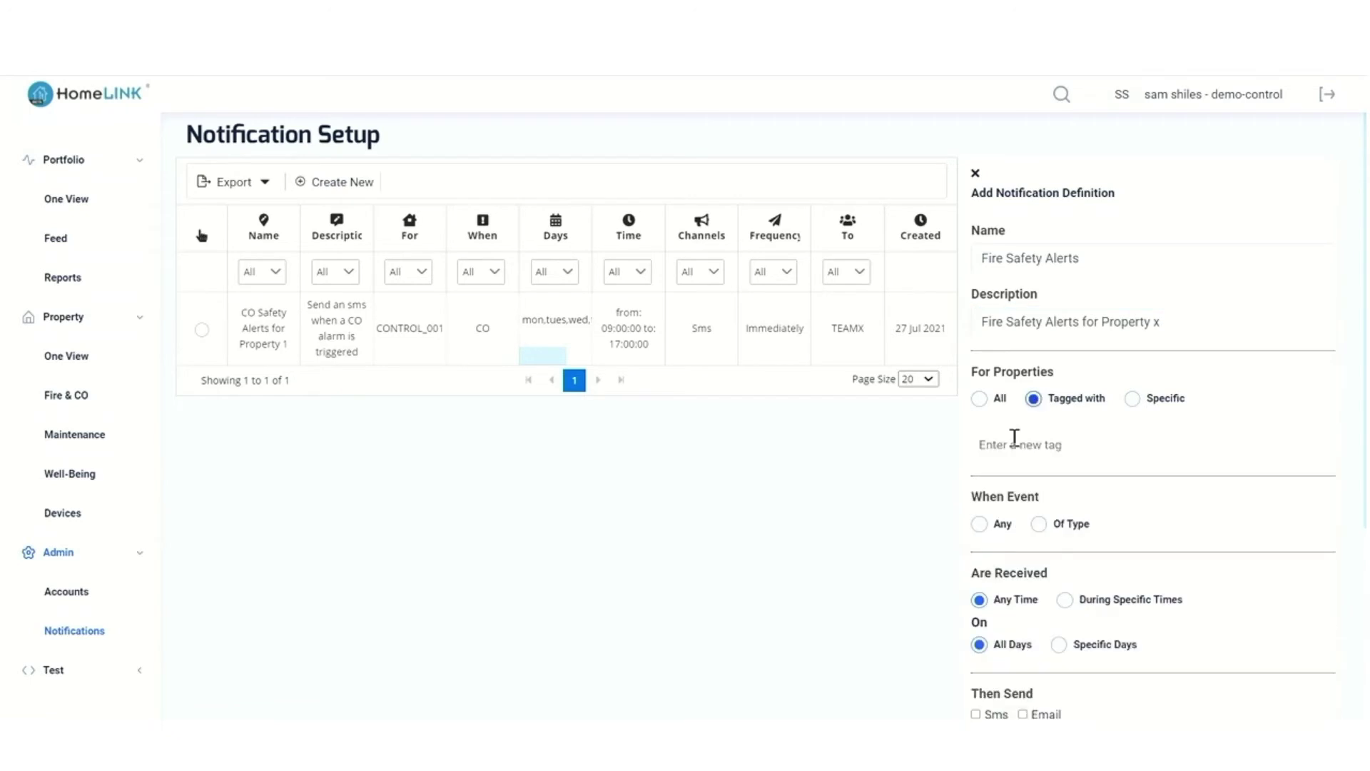
pyautogui.click(1014, 441)
pyautogui.write('fi')
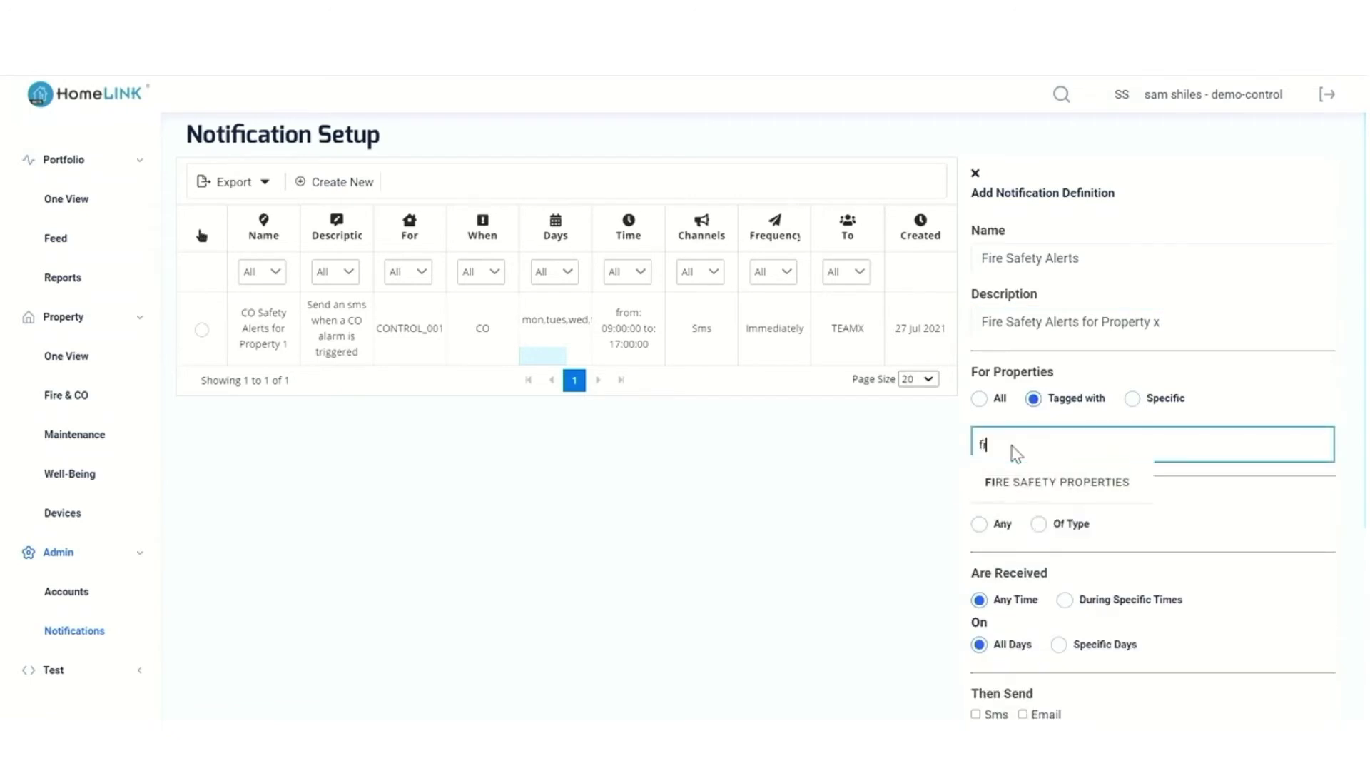
pyautogui.click(1012, 482)
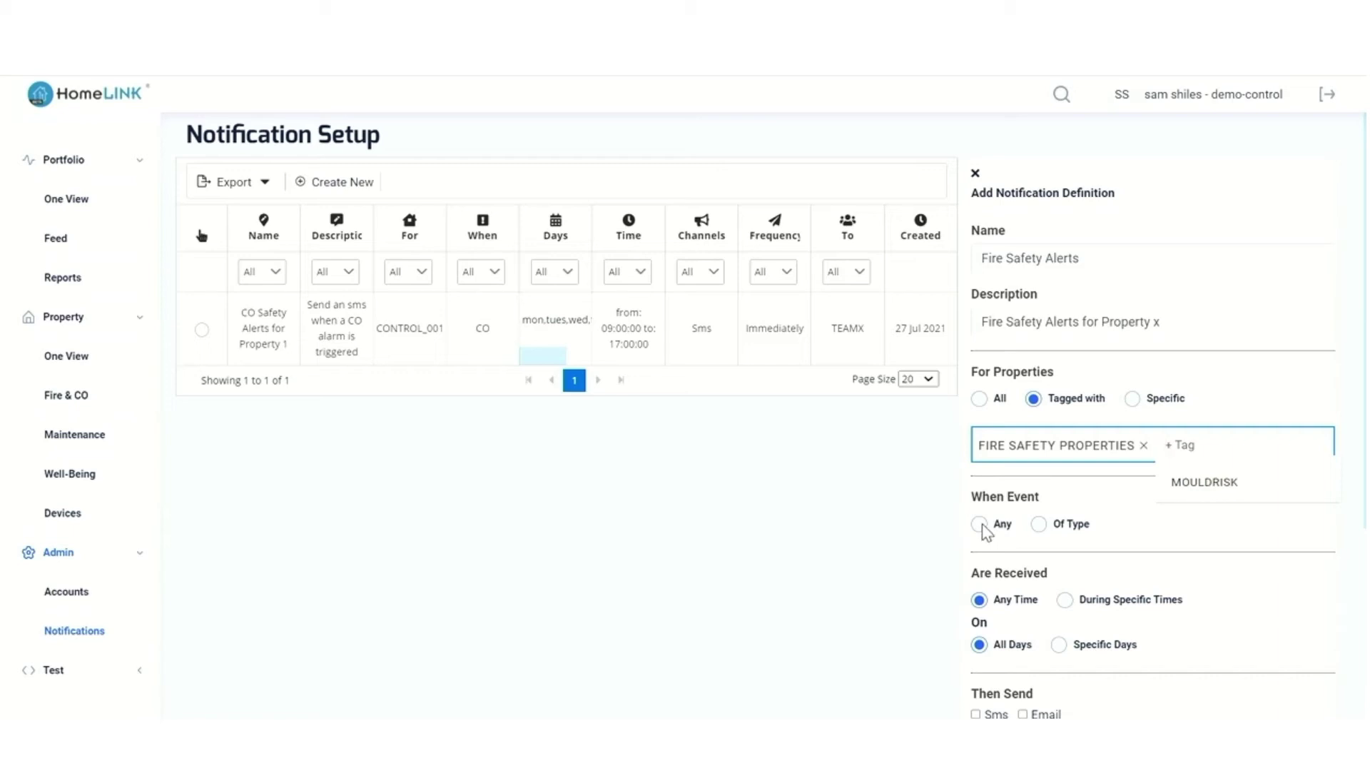
# Trigger the rule only on events of type FIRE.
pyautogui.click(1038, 524)
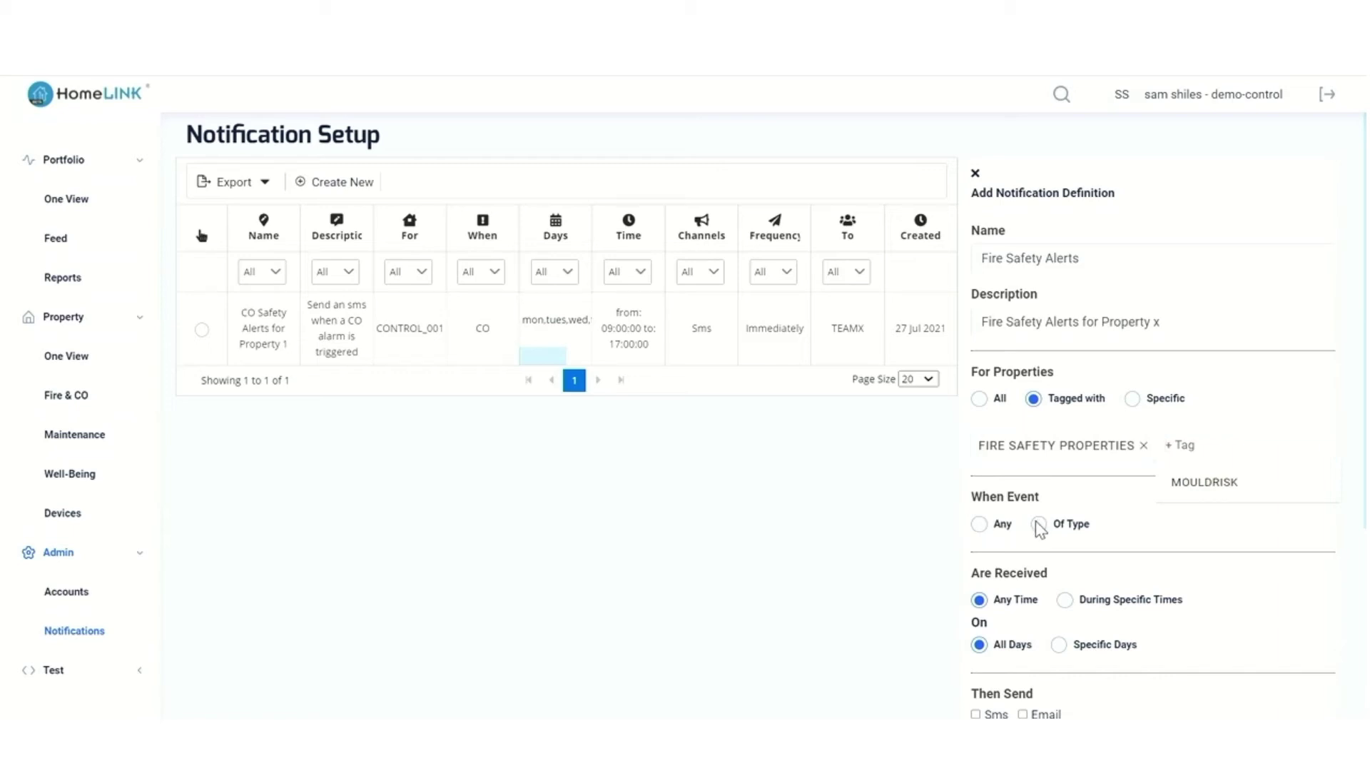
pyautogui.click(1039, 526)
pyautogui.click(1023, 558)
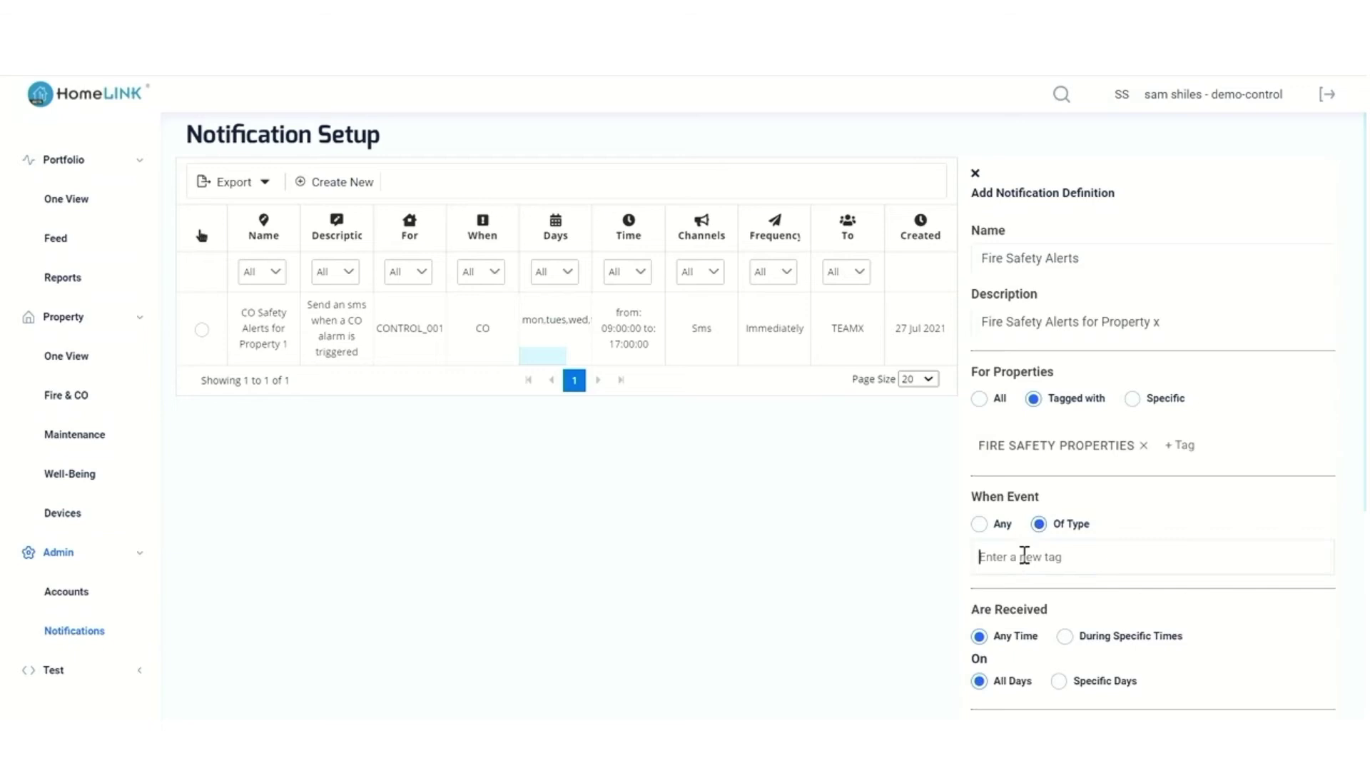
pyautogui.write('Fi')
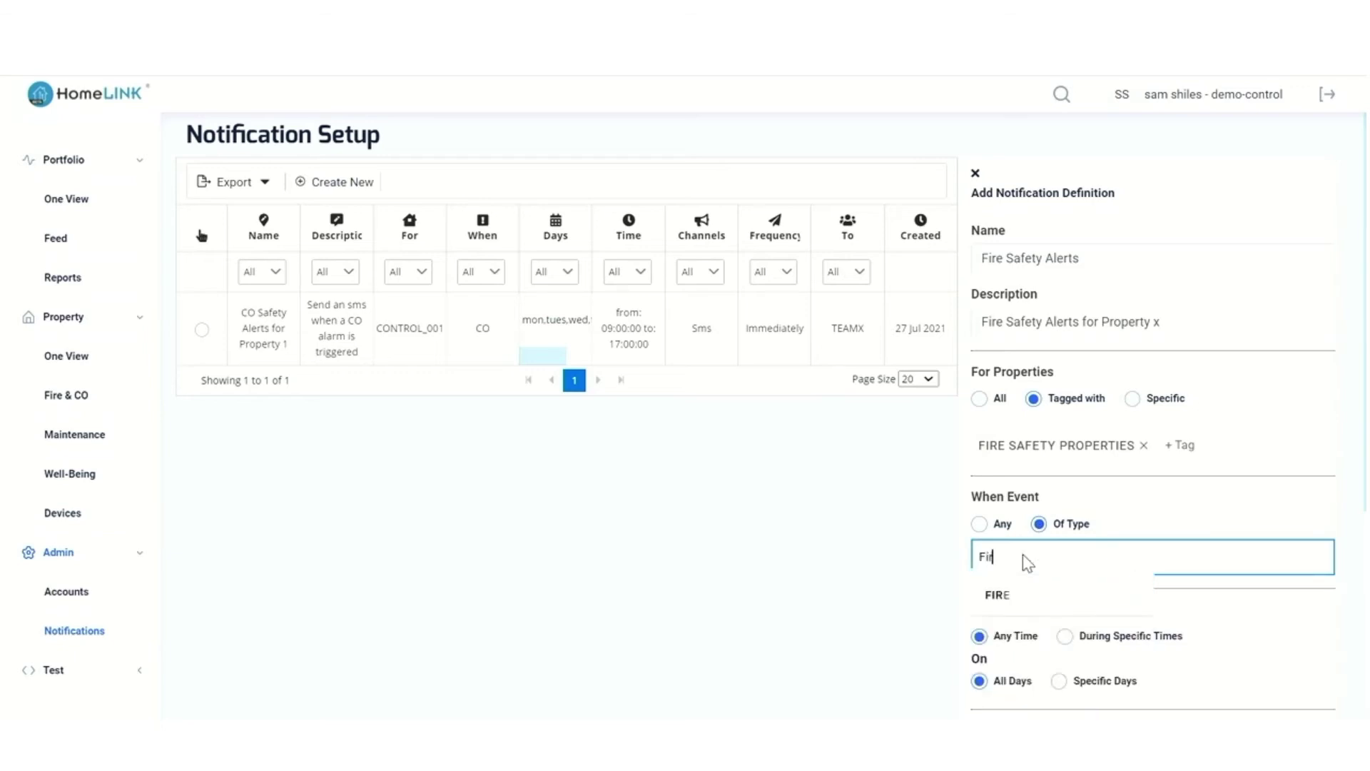
pyautogui.write('re')
pyautogui.click(1010, 601)
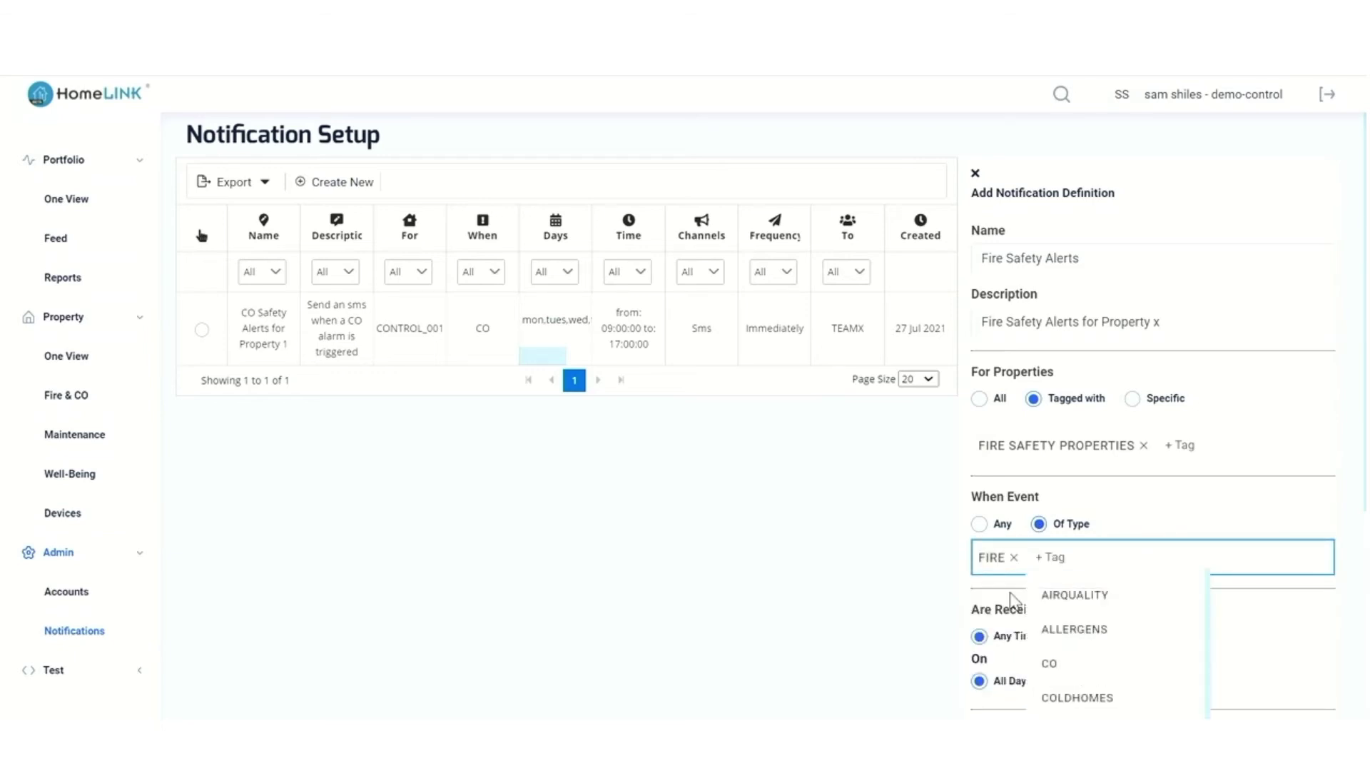
# Restrict alerts to 09:00–17:00 on Saturdays and Sundays only.
pyautogui.click(1023, 610)
pyautogui.scroll(-3, 1022, 610)
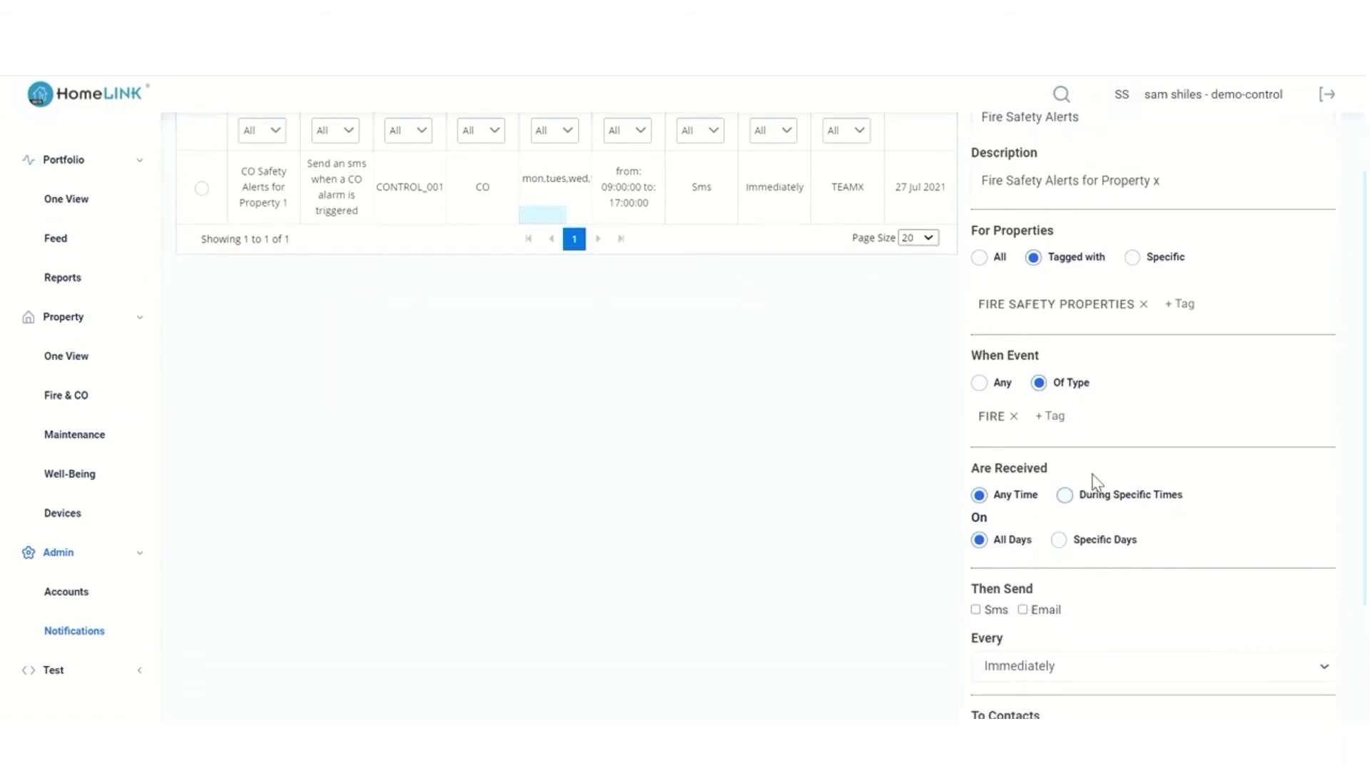
pyautogui.click(1064, 494)
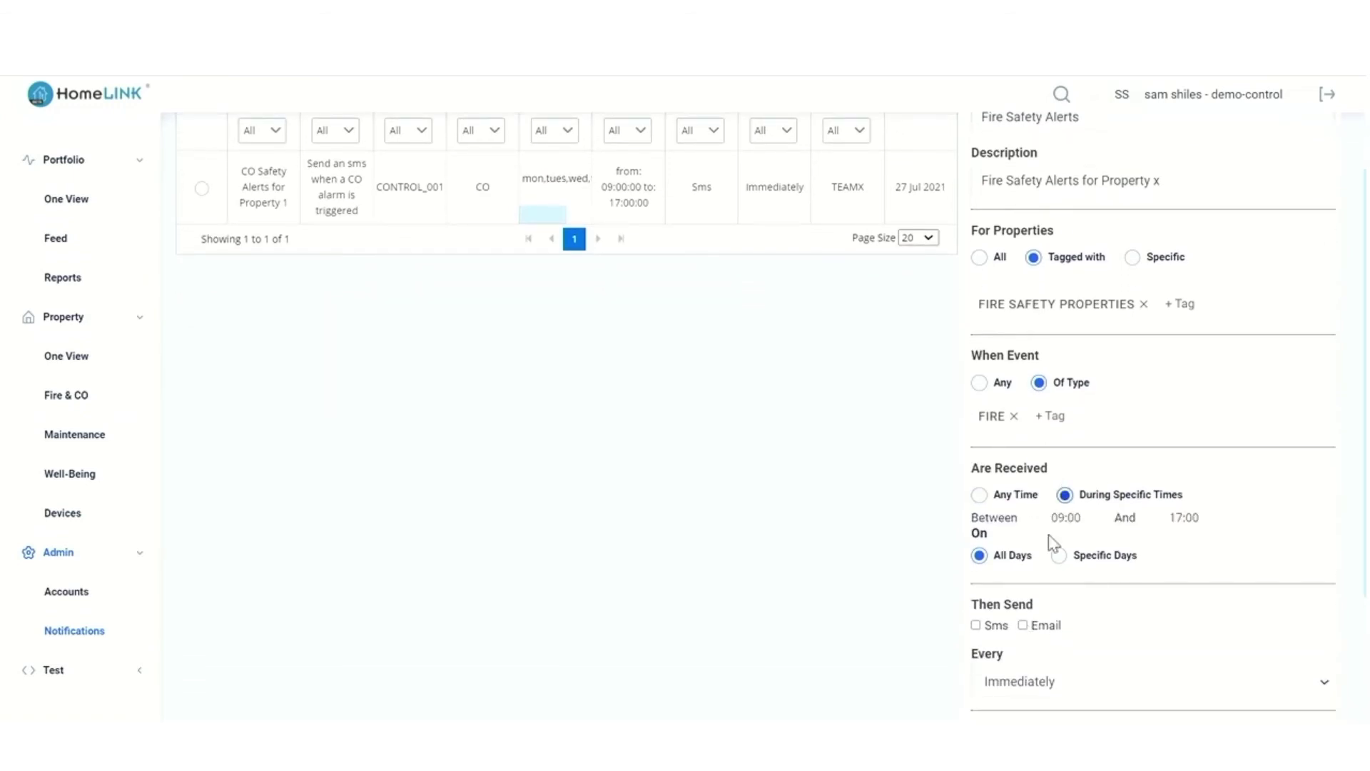
pyautogui.click(1058, 555)
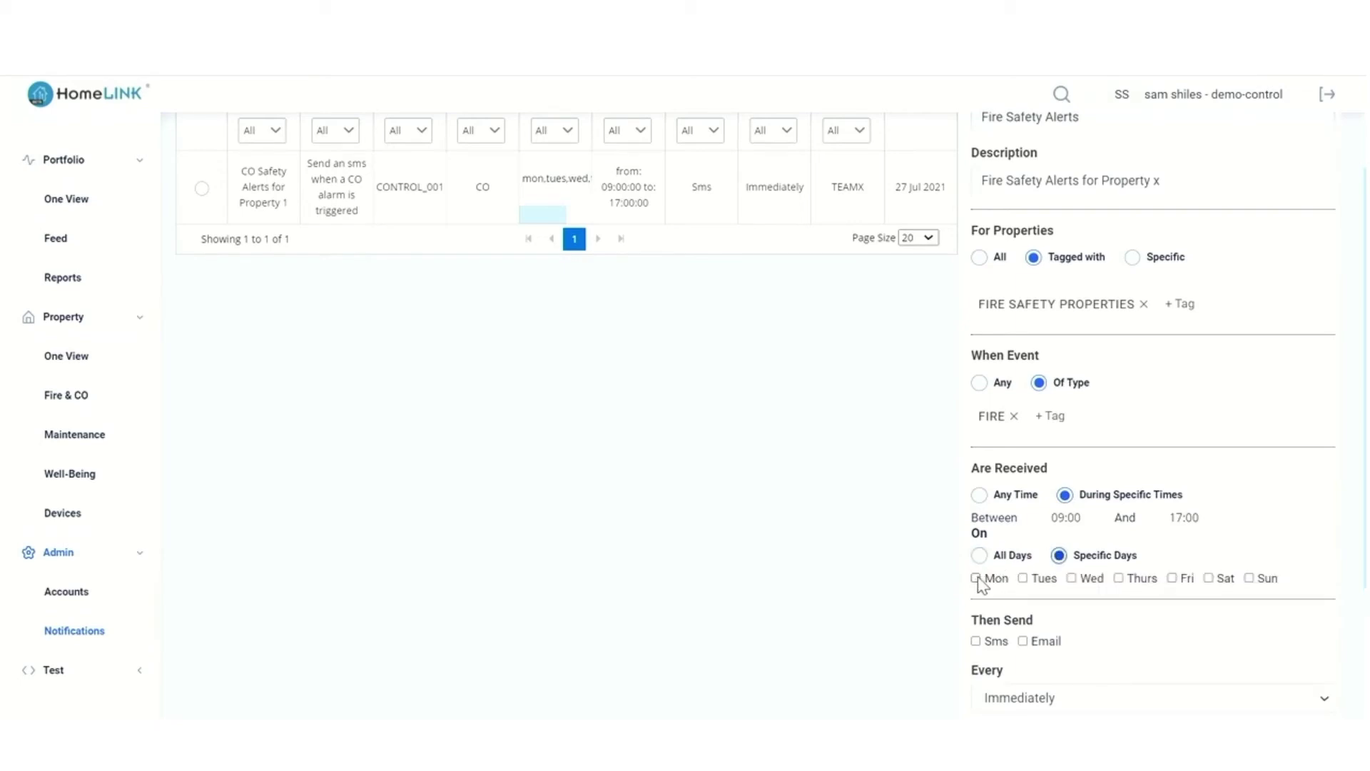
pyautogui.click(1209, 578)
pyautogui.click(1249, 579)
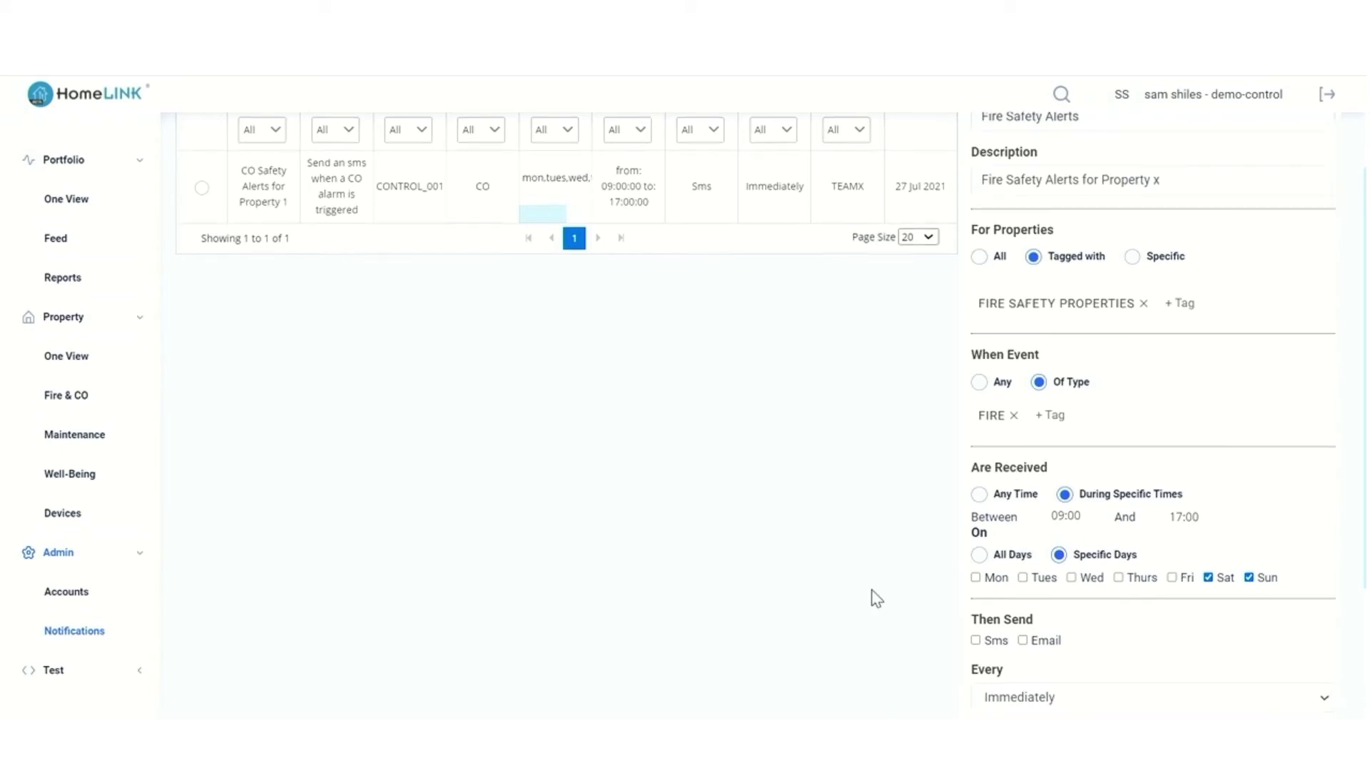
pyautogui.scroll(-3, 872, 597)
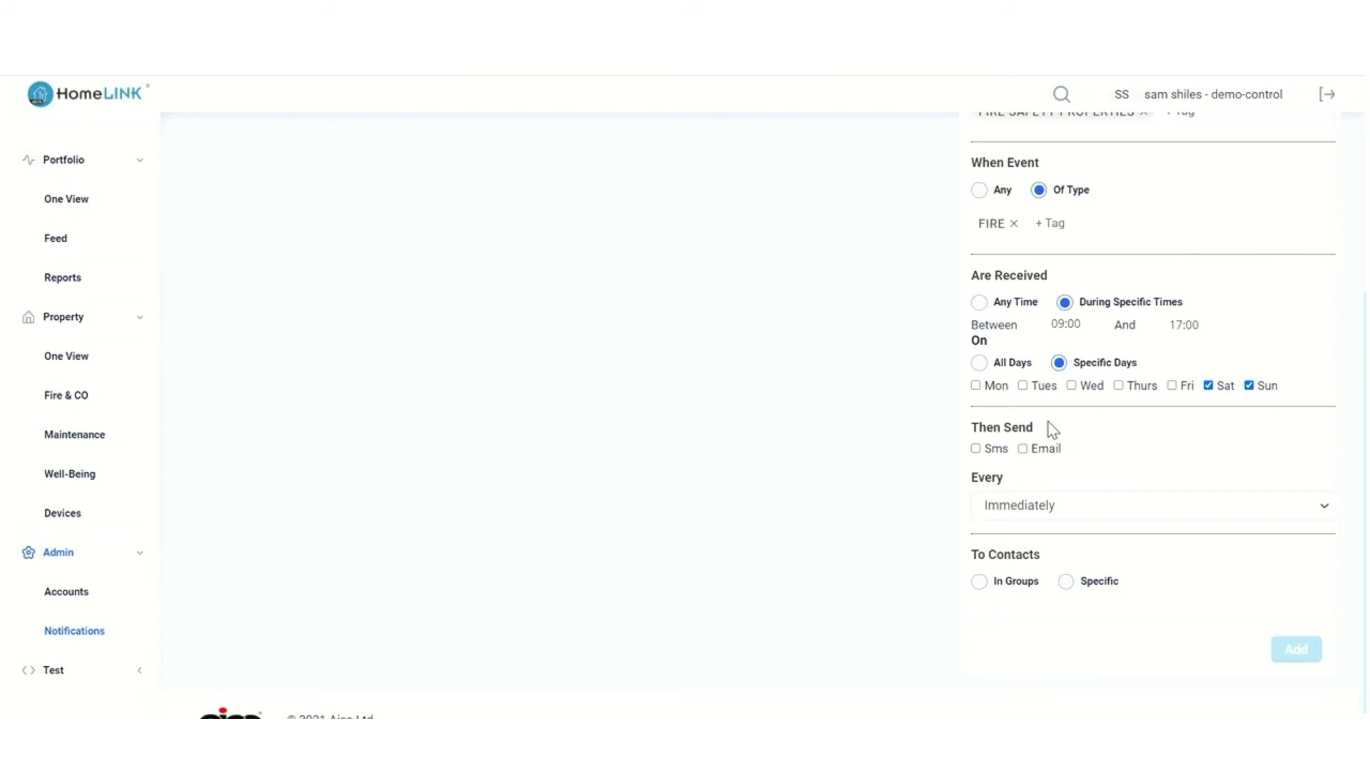
# Deliver the alert by SMS and email, once a month.
pyautogui.click(986, 454)
pyautogui.click(1024, 451)
pyautogui.click(1018, 505)
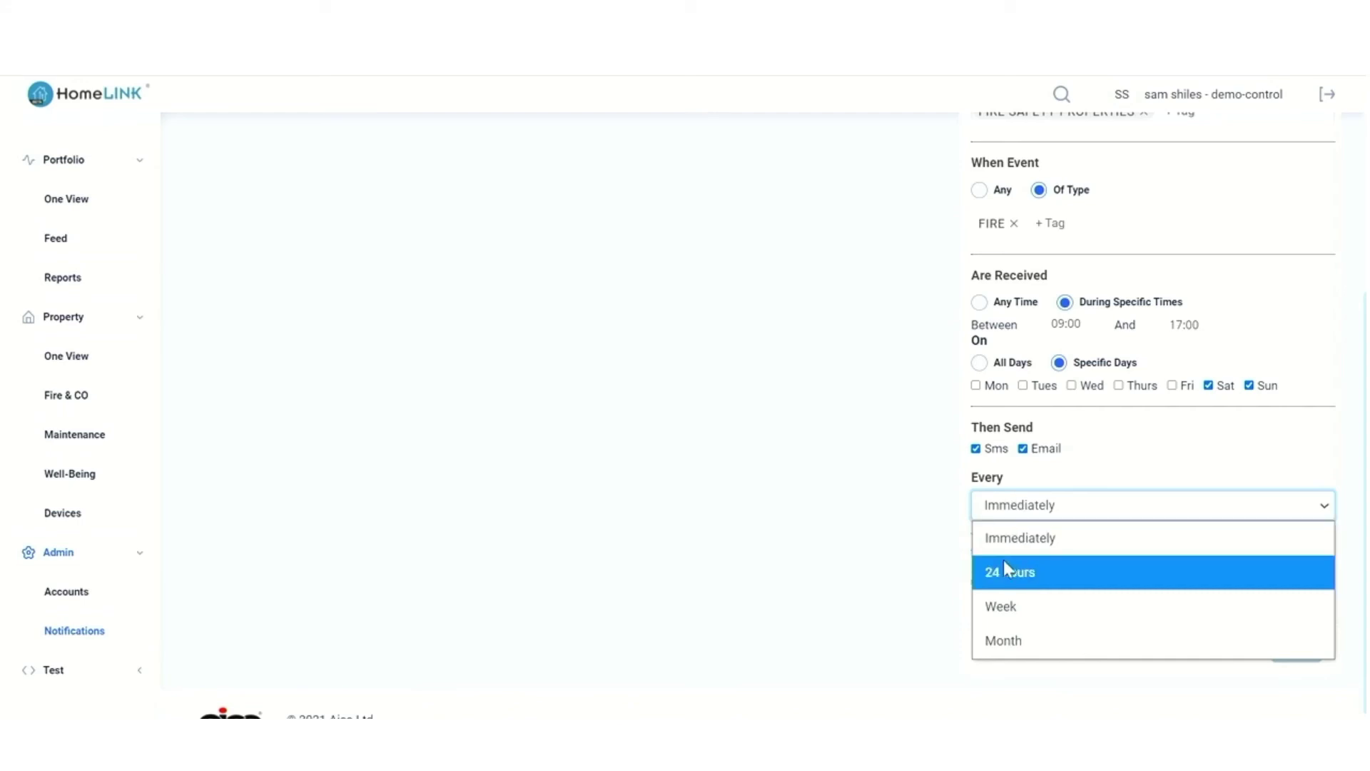
pyautogui.click(999, 638)
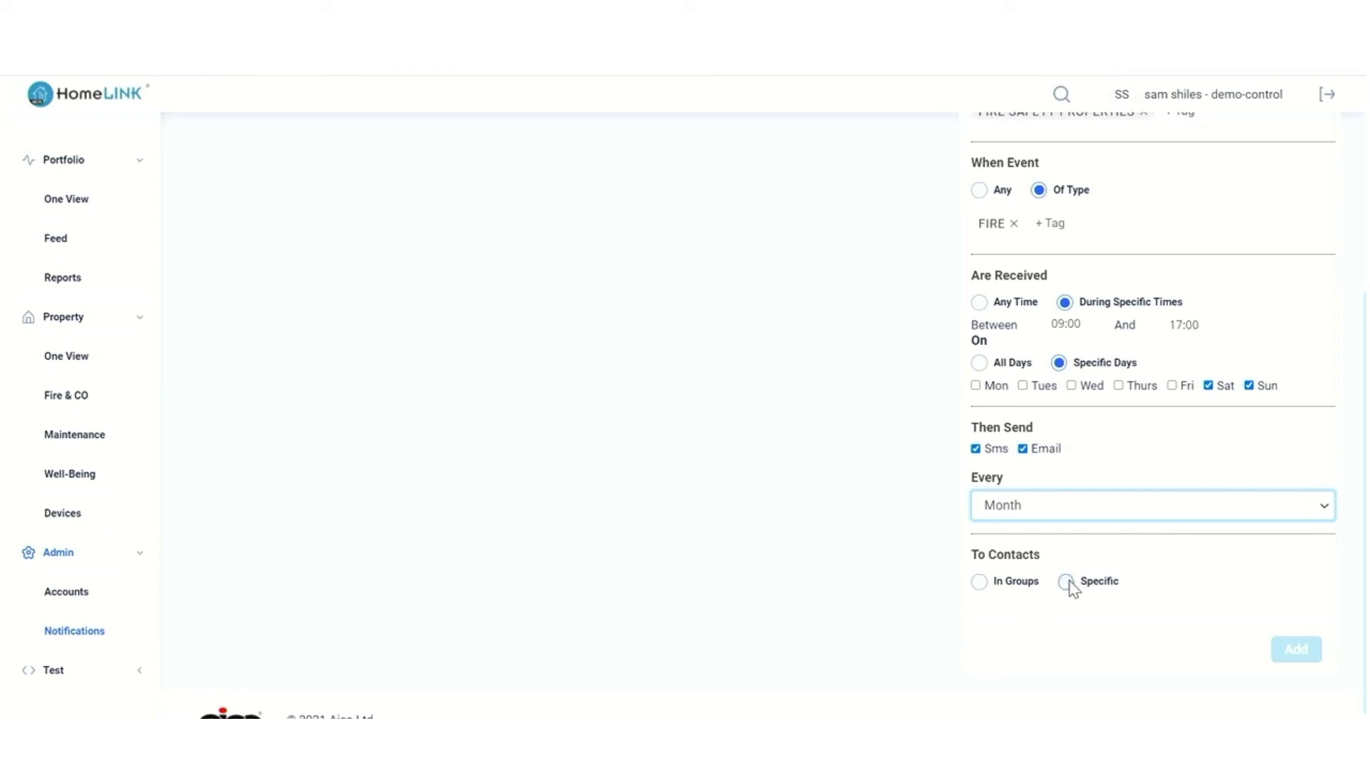
# Send it to contact group TEAMX and save the Fire Safety Alerts rule.
pyautogui.click(980, 581)
pyautogui.click(1006, 636)
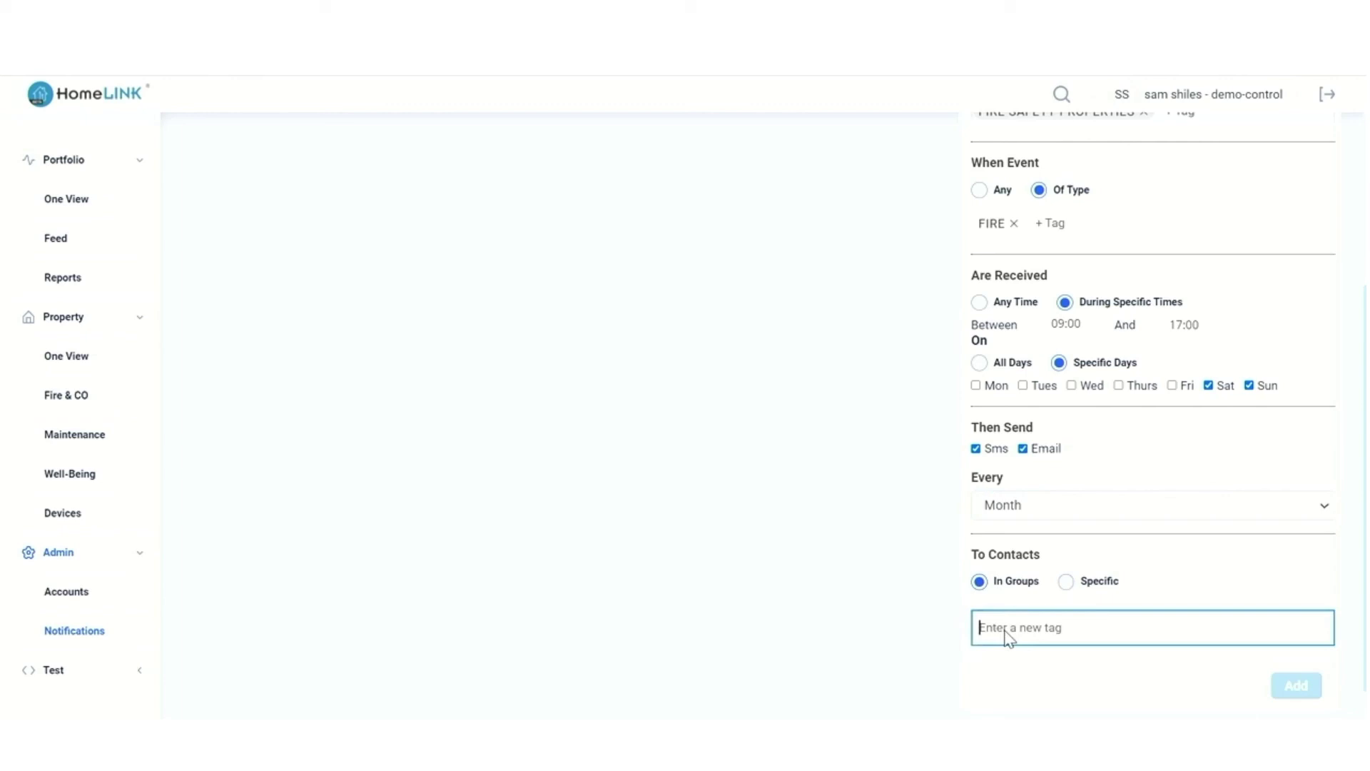
pyautogui.write('team')
pyautogui.press('BackSpace')
pyautogui.press('BackSpace')
pyautogui.write('am')
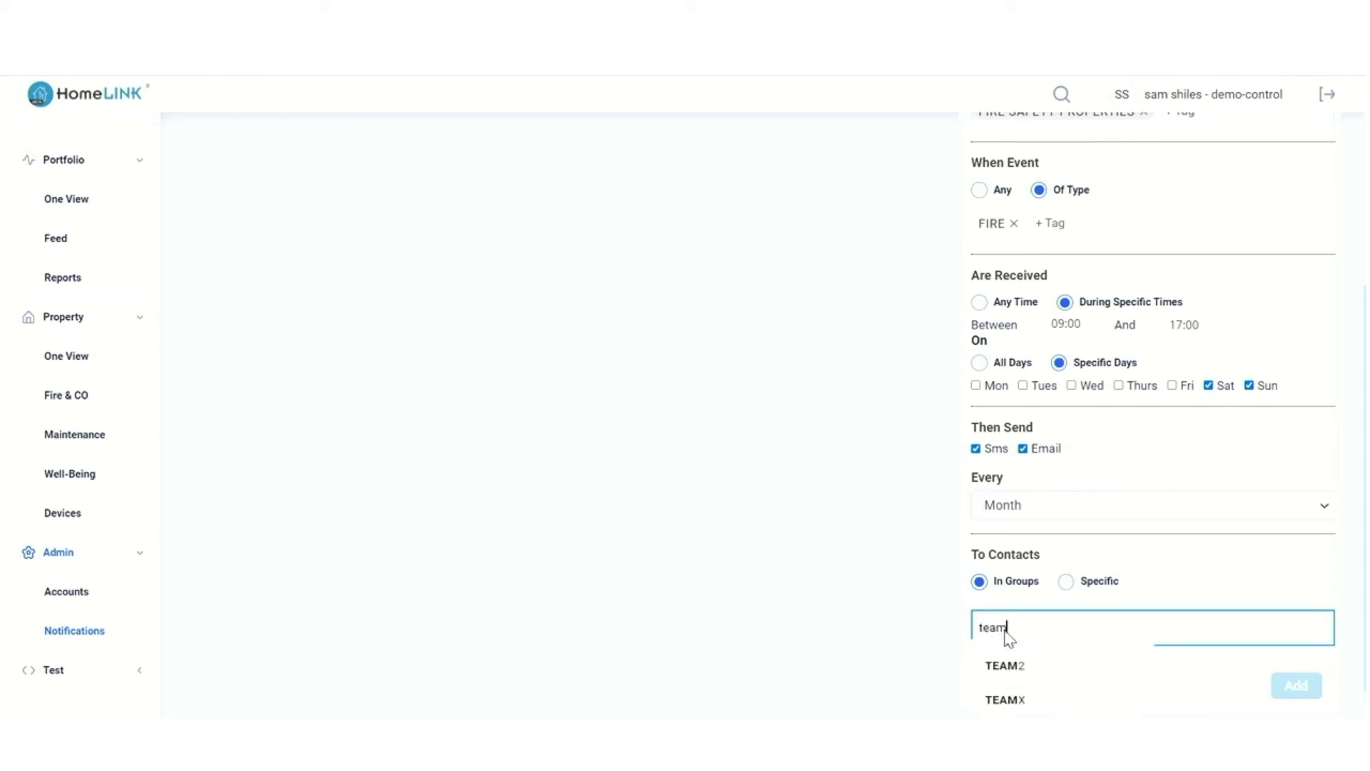
pyautogui.click(1013, 696)
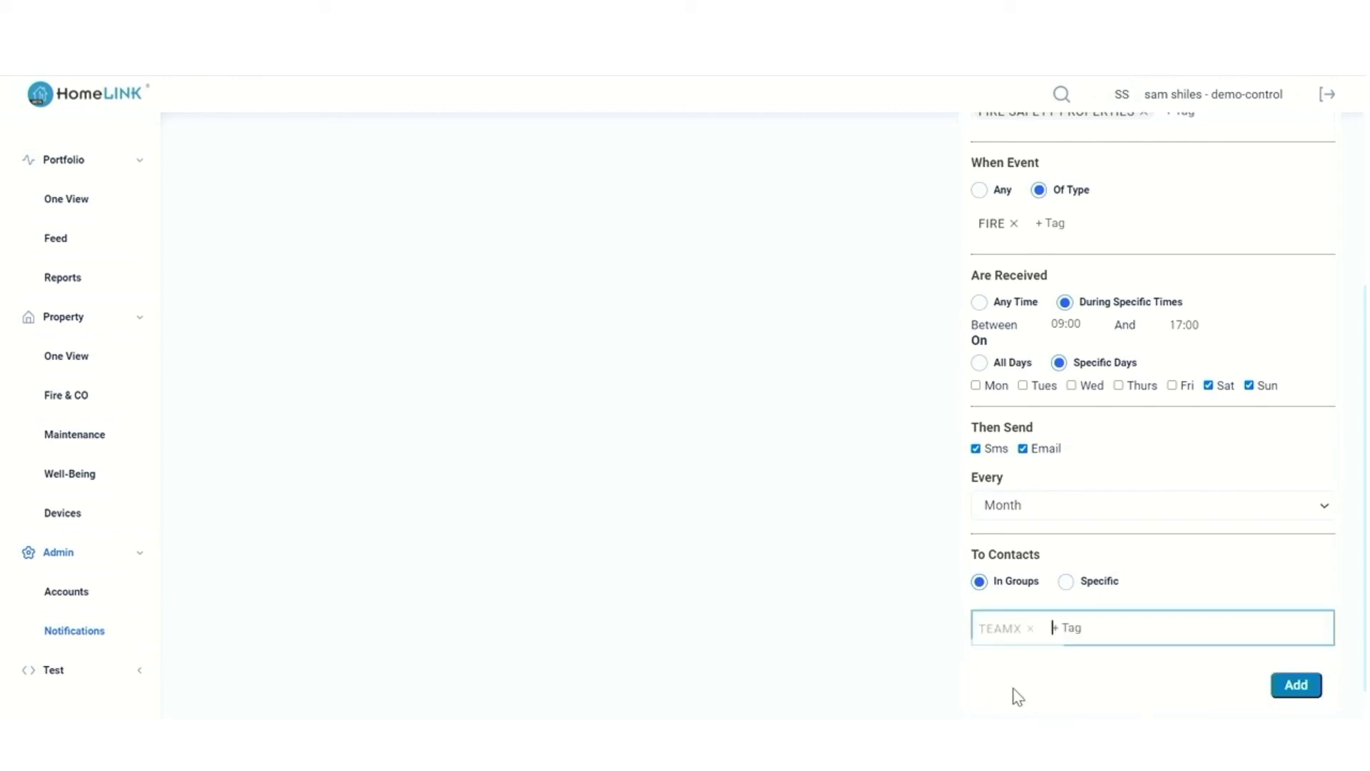
pyautogui.click(1295, 685)
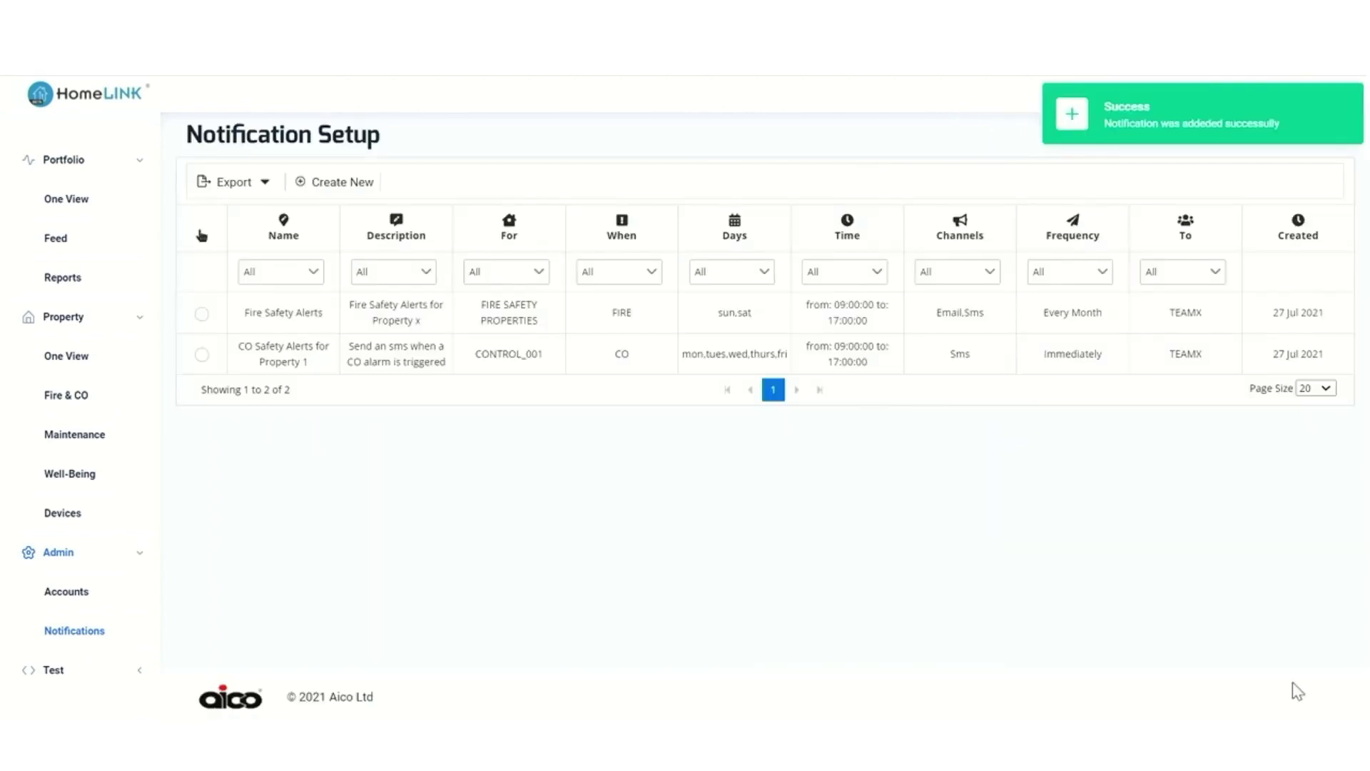